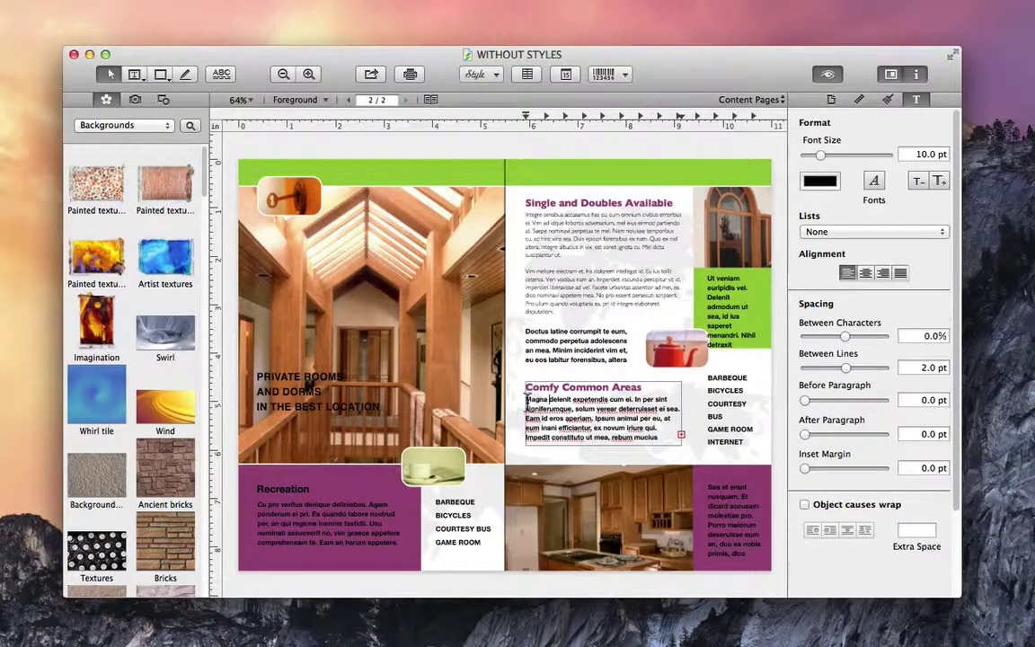
- Apply the Body – Black text style to the paragraph under the Comfy Common Areas heading
left_click_drag(528, 400, 675, 468)
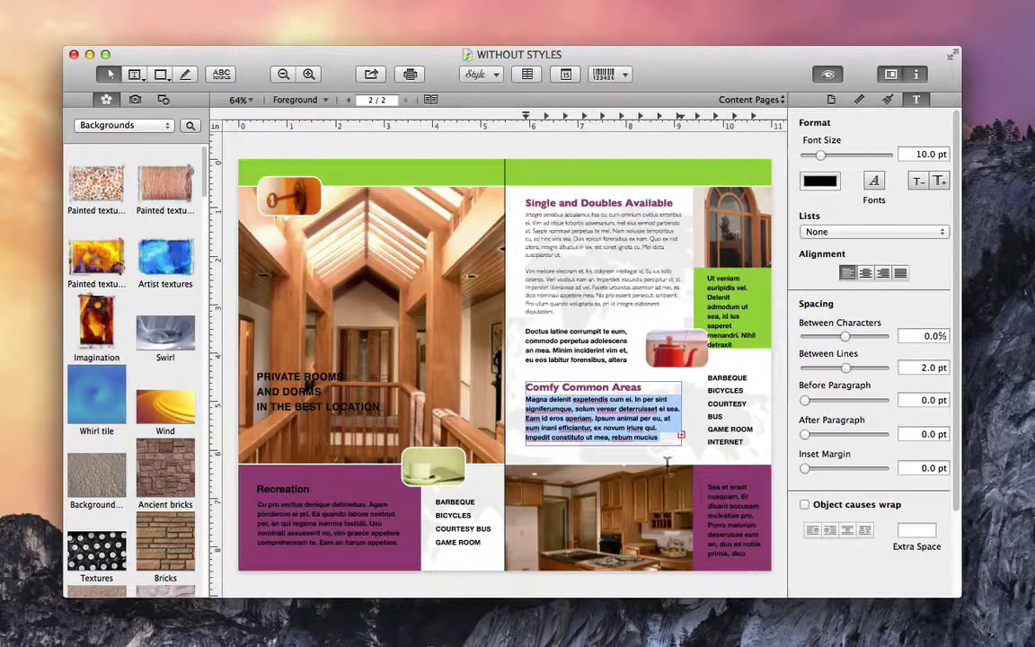
left_click(476, 74)
left_click(485, 97)
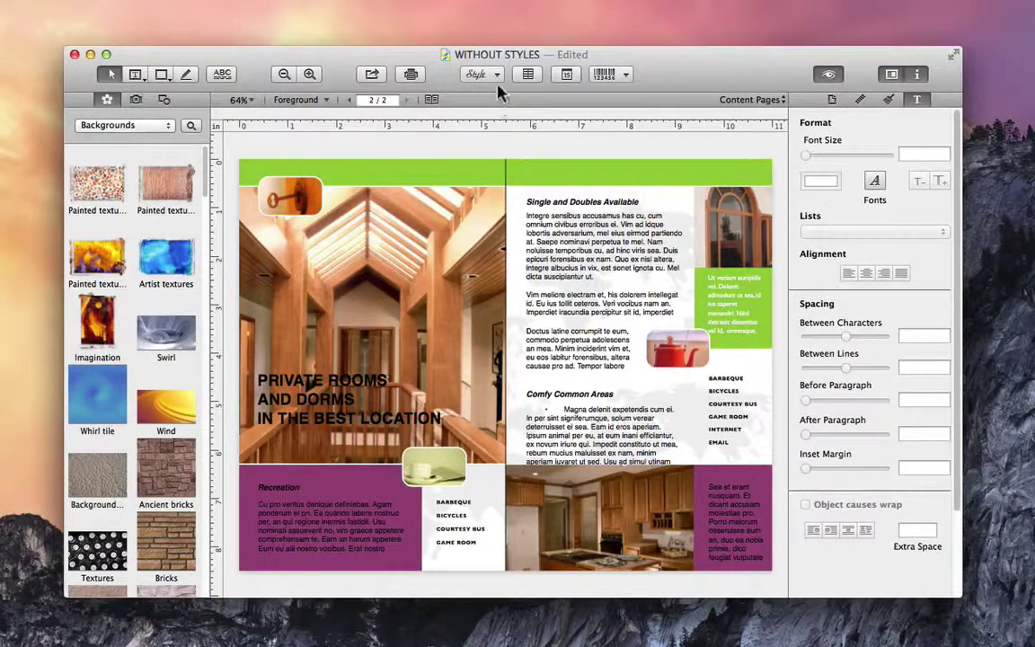
- Open the text style editor for the document's styles
left_click(496, 75)
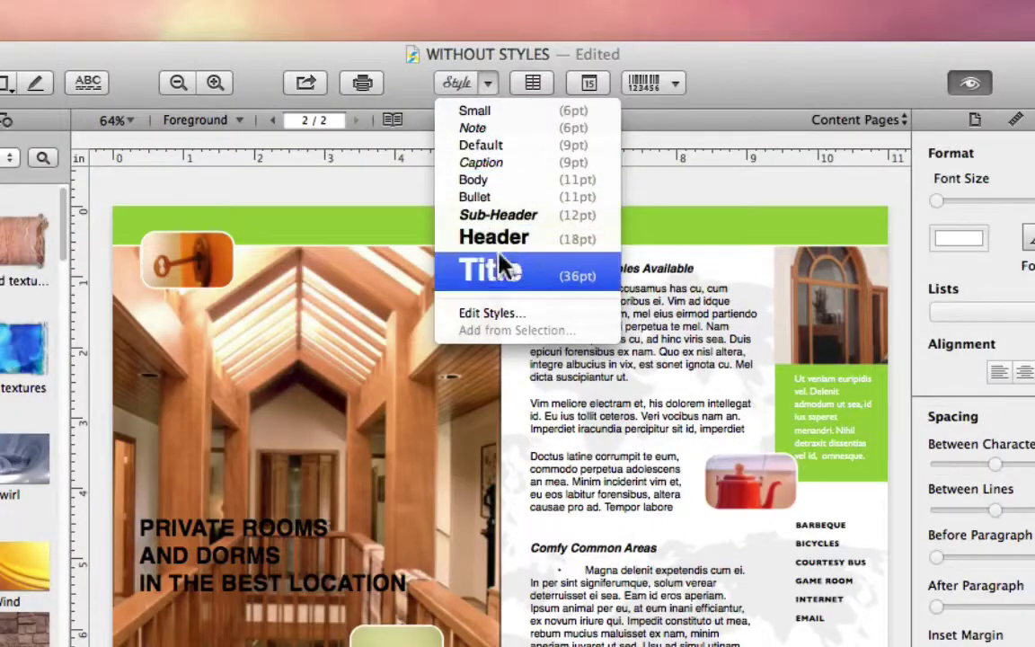
left_click(491, 315)
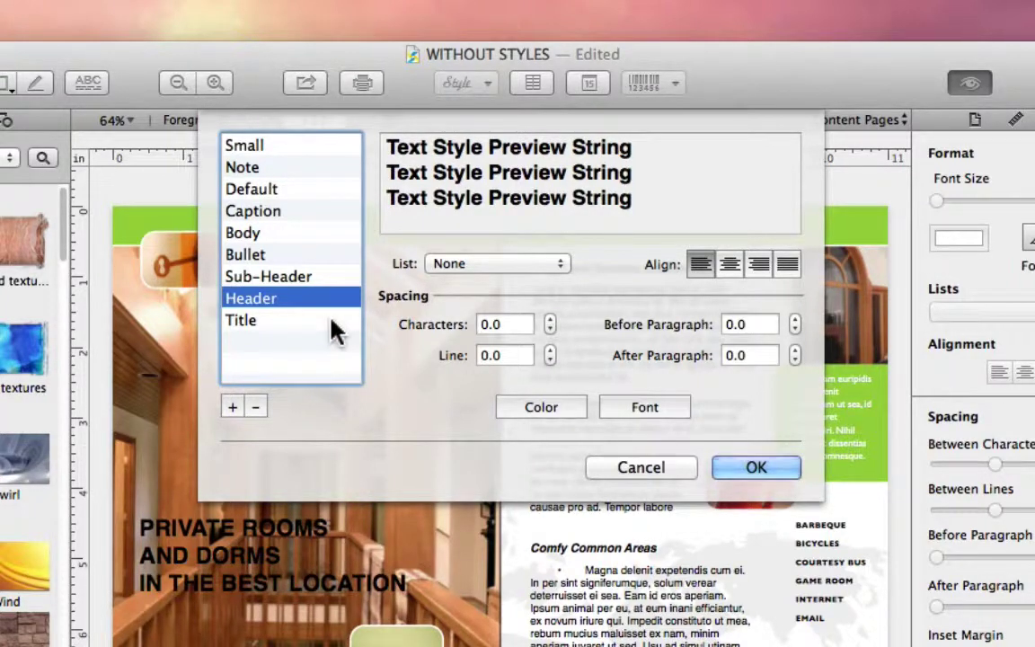
- Add a new text style under its default name and delete it from the style list
left_click(232, 407)
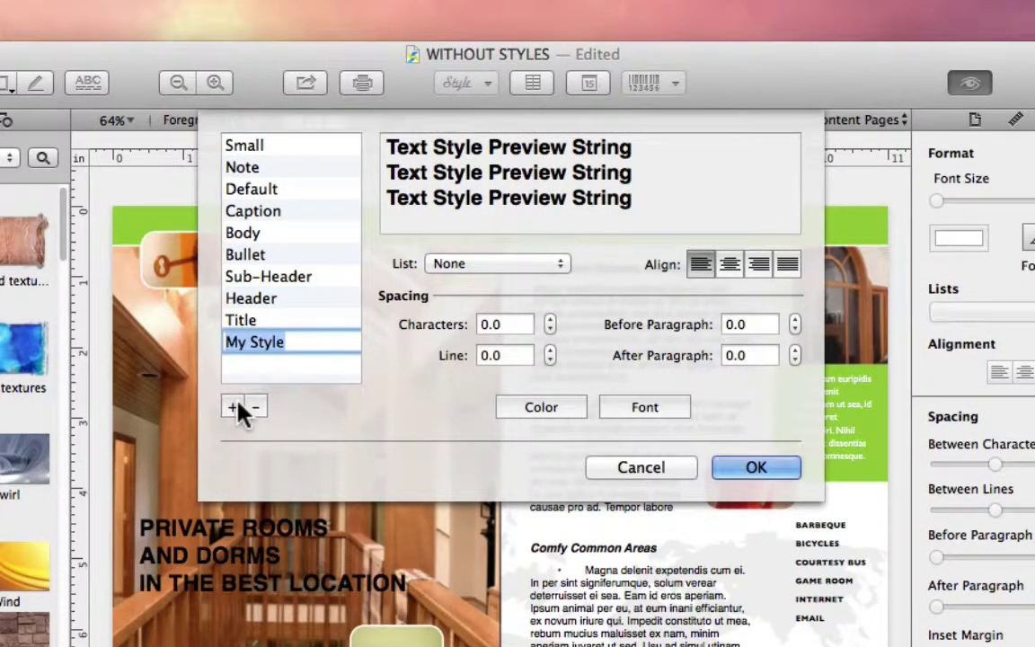
key("Return")
left_click(256, 408)
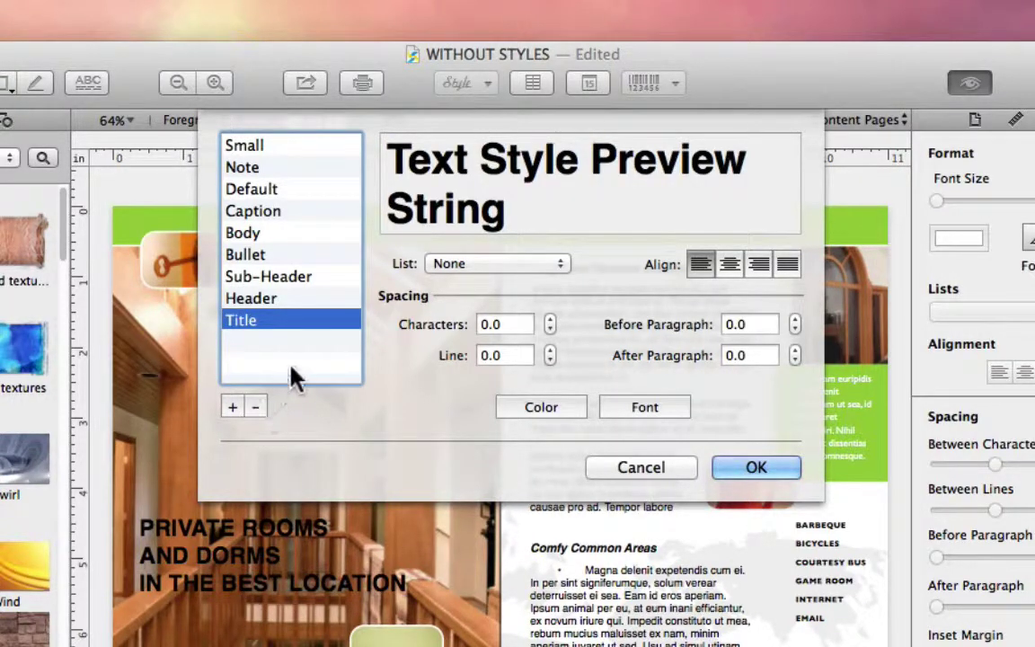
- Try the Bullet list type on the Header style and set its list type back to None
left_click(293, 306)
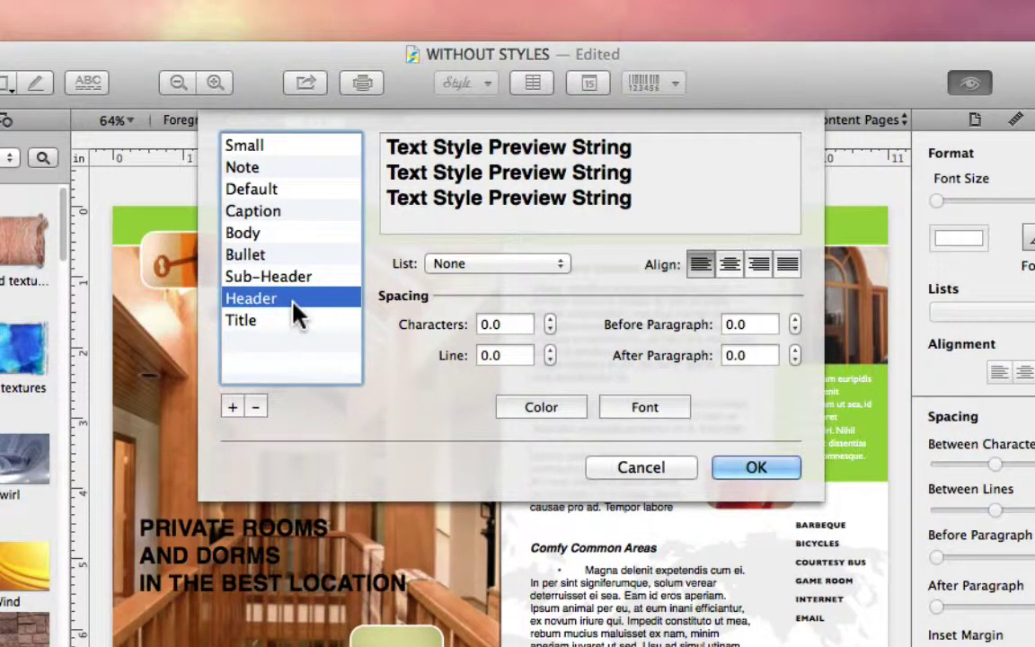
left_click(551, 270)
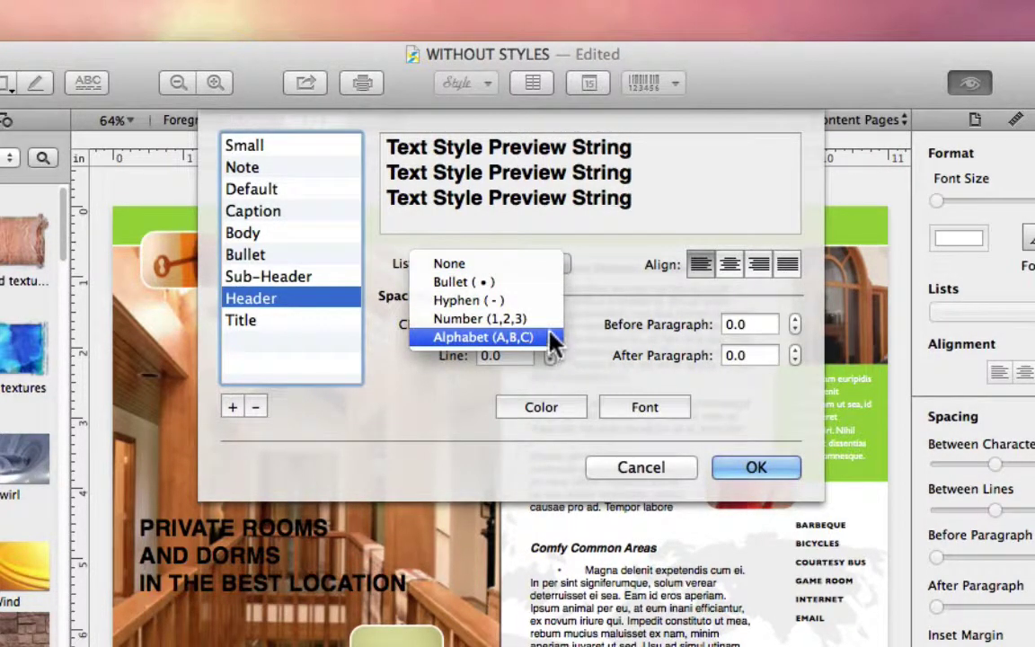
left_click(549, 282)
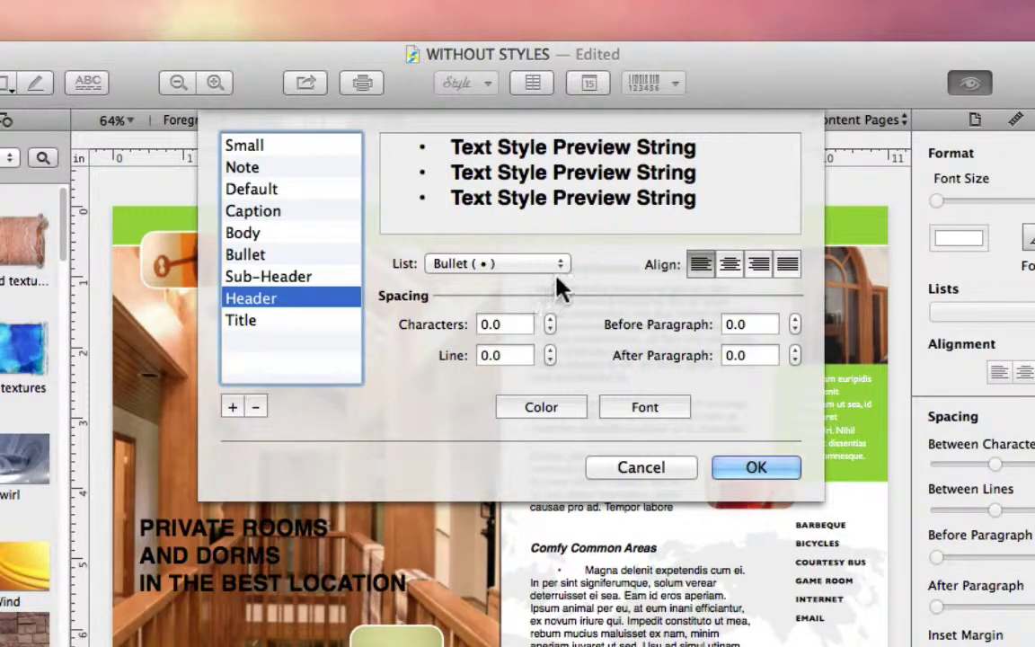
left_click(557, 263)
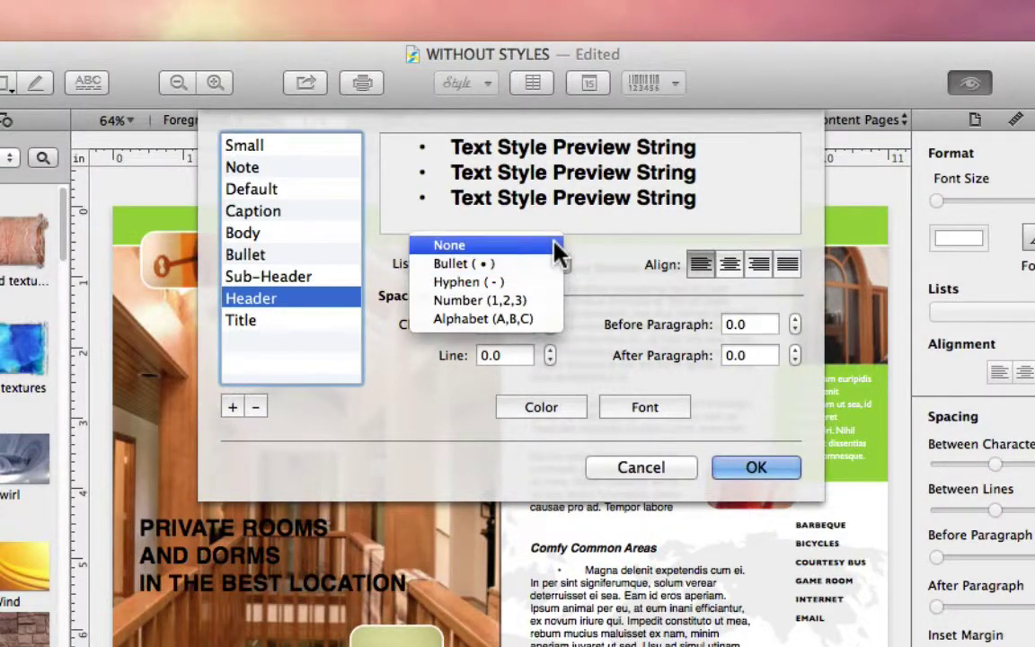
left_click(553, 244)
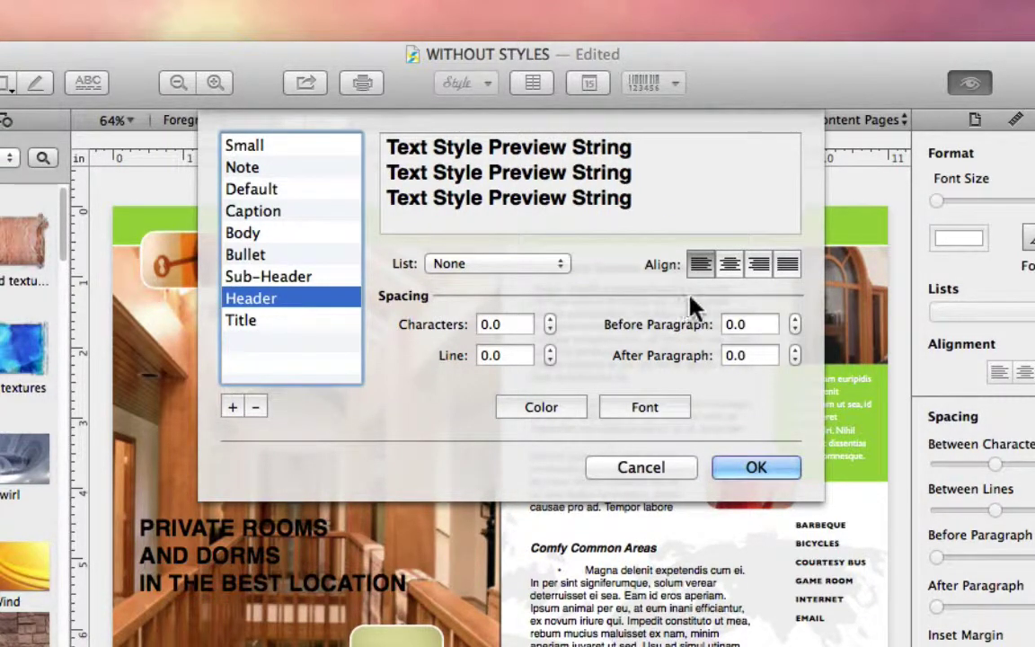
- Try center and right alignment on the Header style, and return it to left alignment
left_click(731, 268)
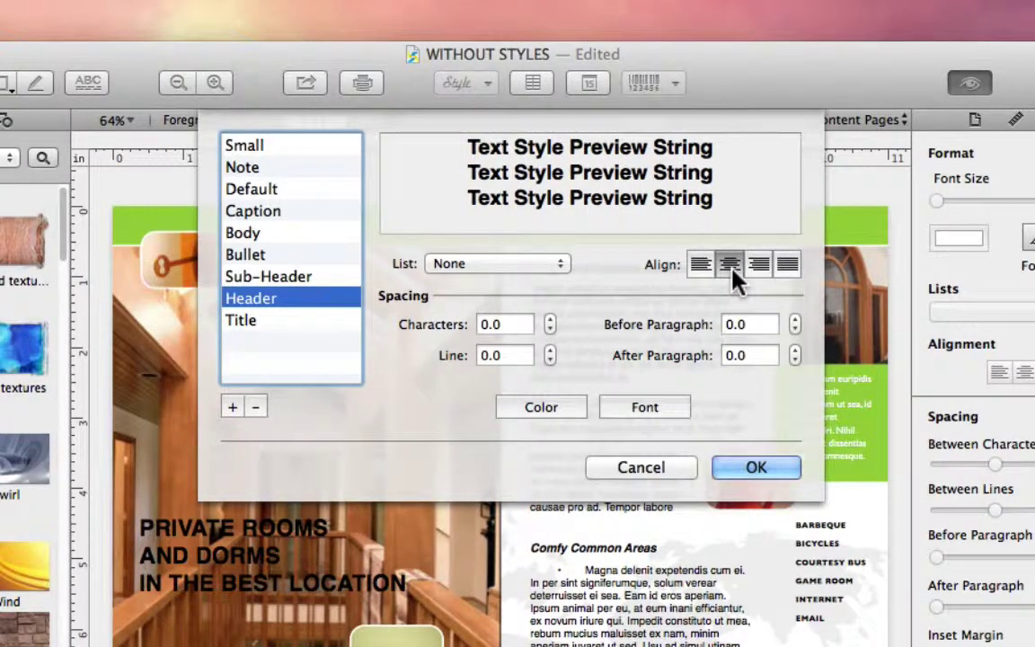
left_click(759, 267)
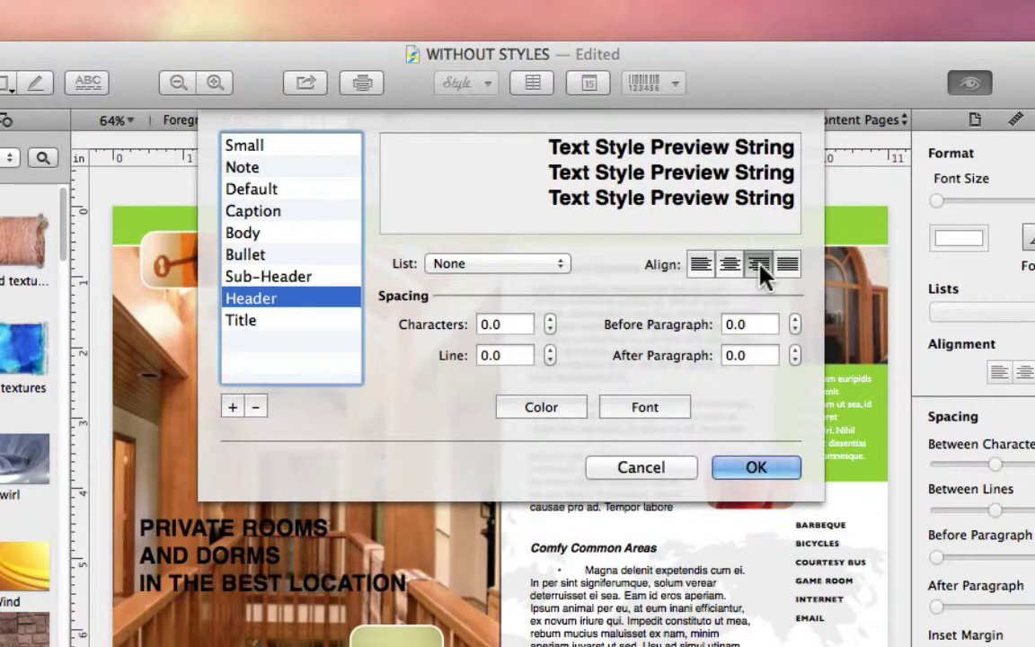
left_click(704, 270)
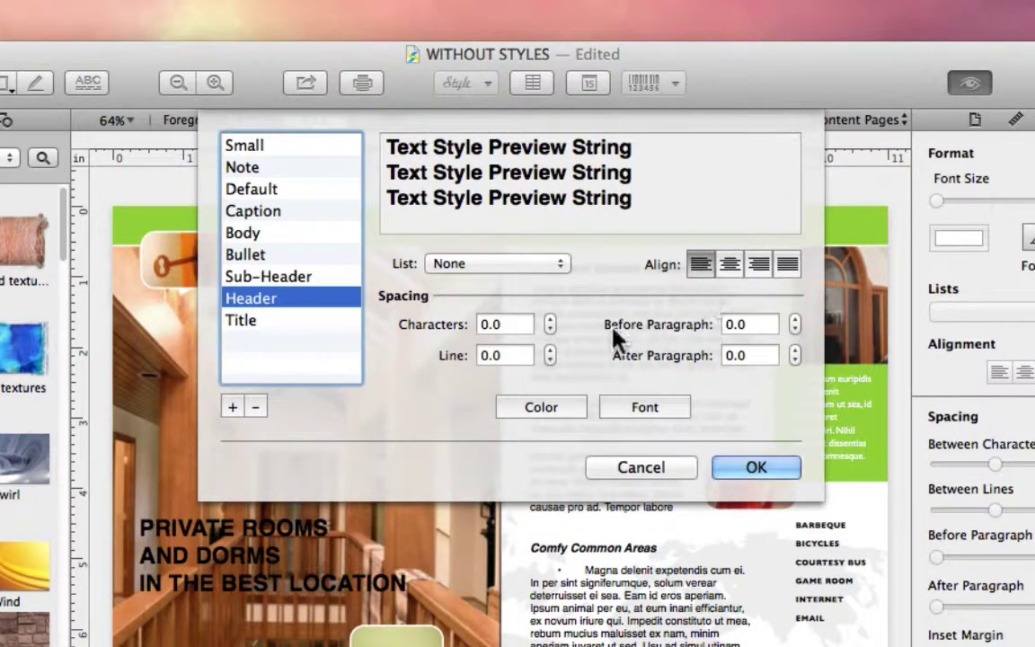
- Try larger character and line spacing on the Header style, and reset both values to 0.0
left_click(550, 319)
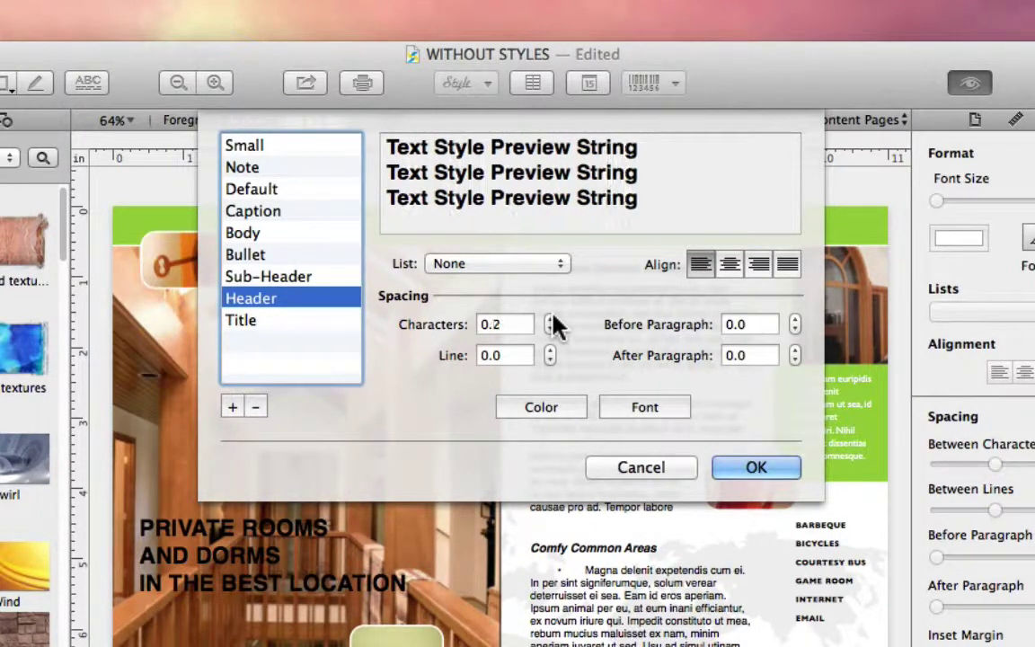
left_click(550, 319)
left_click(550, 329)
left_click(551, 329)
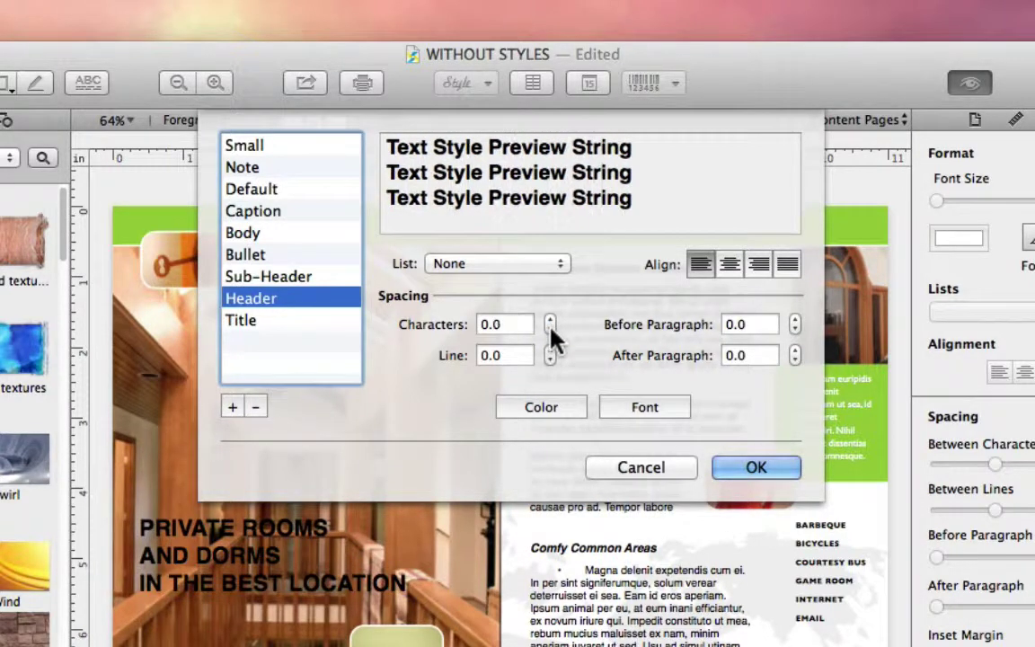
left_click(550, 351)
left_click(549, 350)
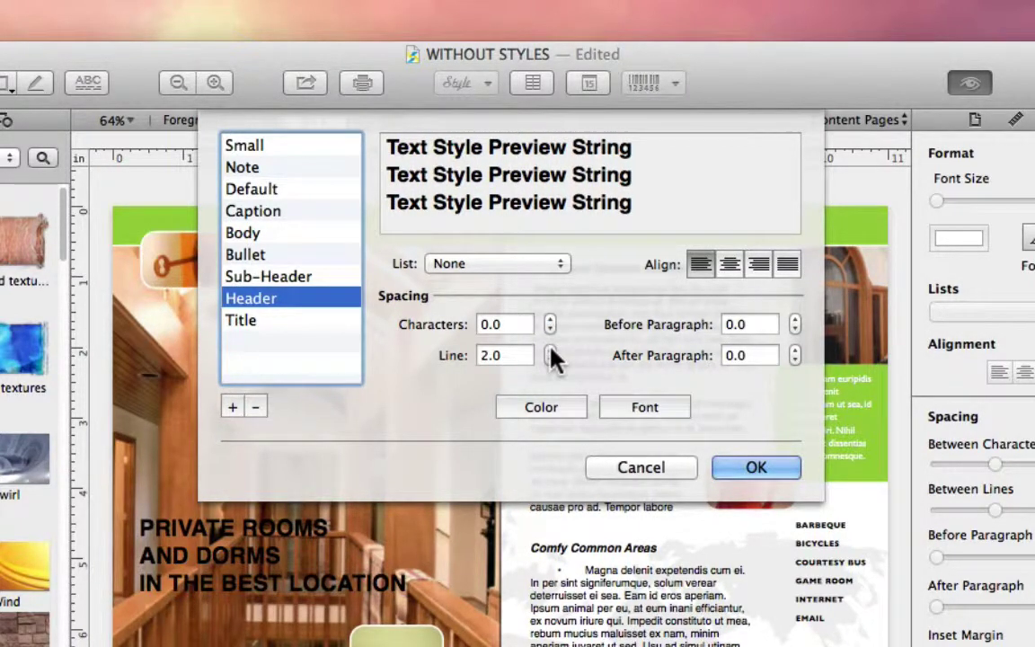
left_click(549, 350)
left_click(550, 360)
left_click(549, 360)
left_click(549, 360)
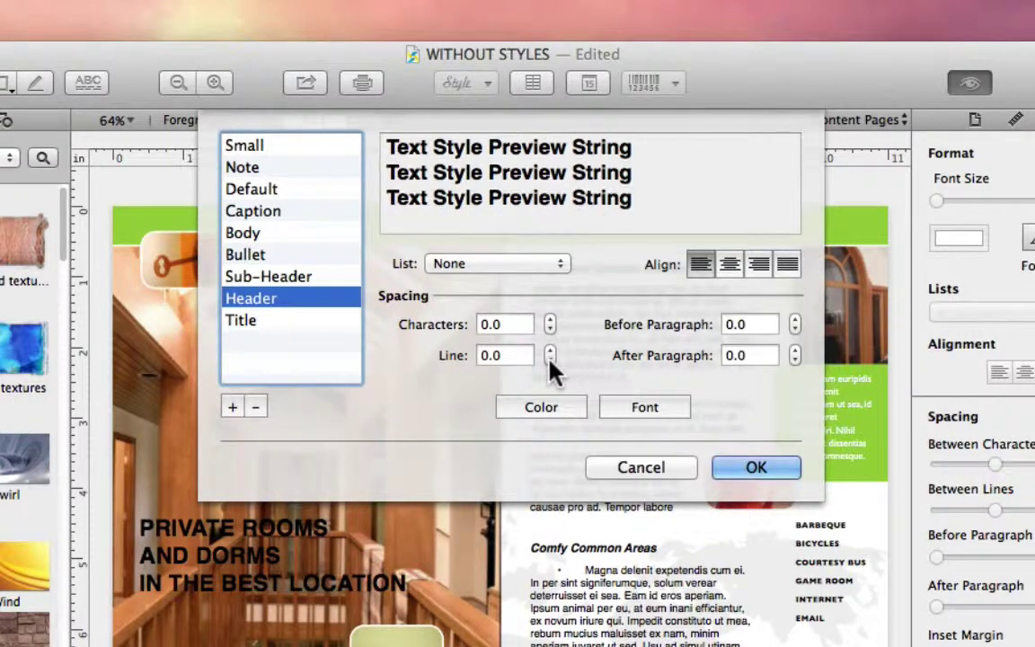
- Set the Header style's text color to the saved dark purple swatch
left_click(544, 409)
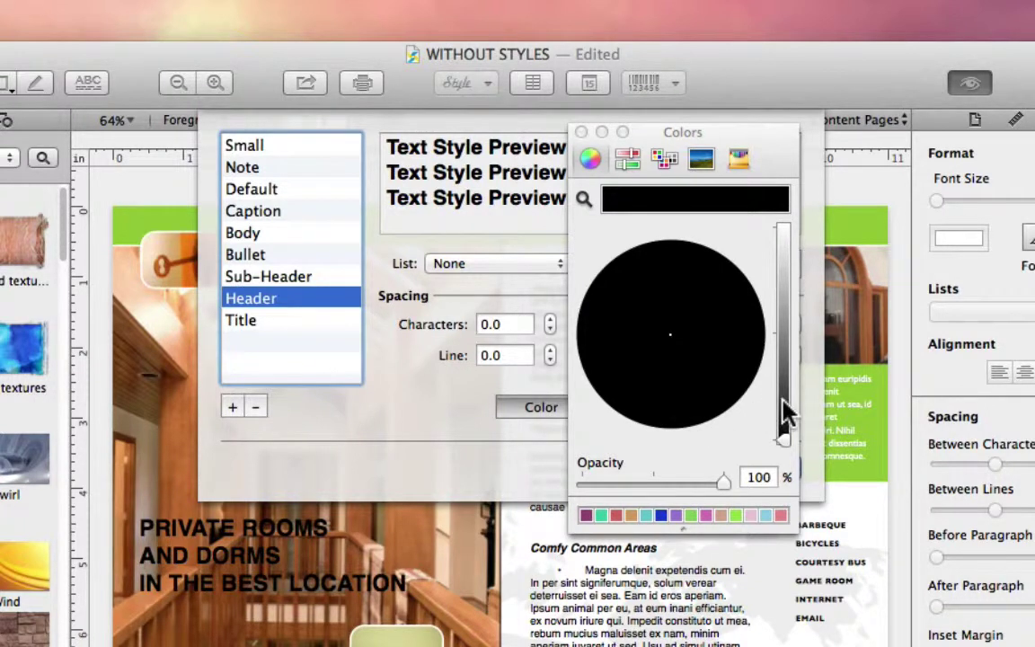
left_click_drag(782, 400, 778, 270)
mouse_move(728, 328)
left_mouse_down()
mouse_move(718, 347)
mouse_move(648, 365)
mouse_move(654, 393)
mouse_move(650, 383)
left_mouse_up()
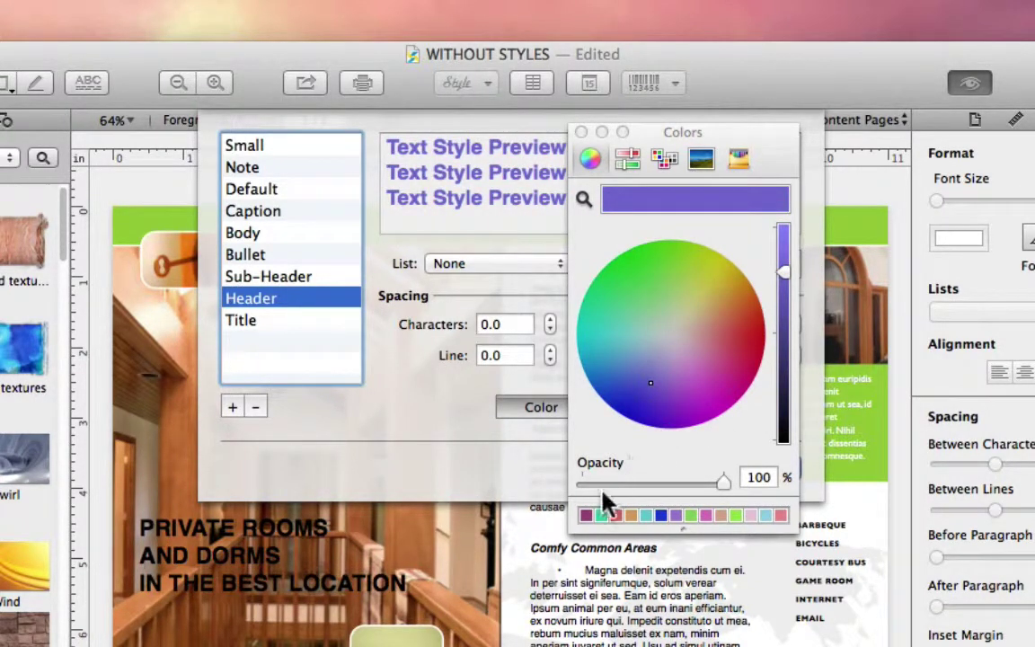
left_click(585, 518)
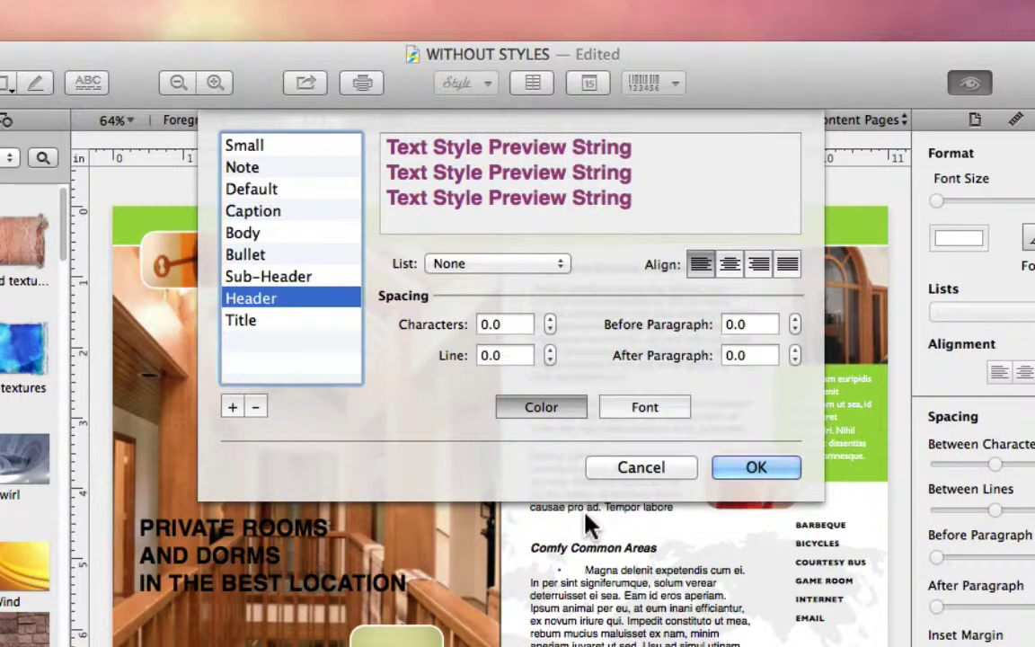
- Set the Header style's font to Gill Sans Bold at size 14
left_click(644, 409)
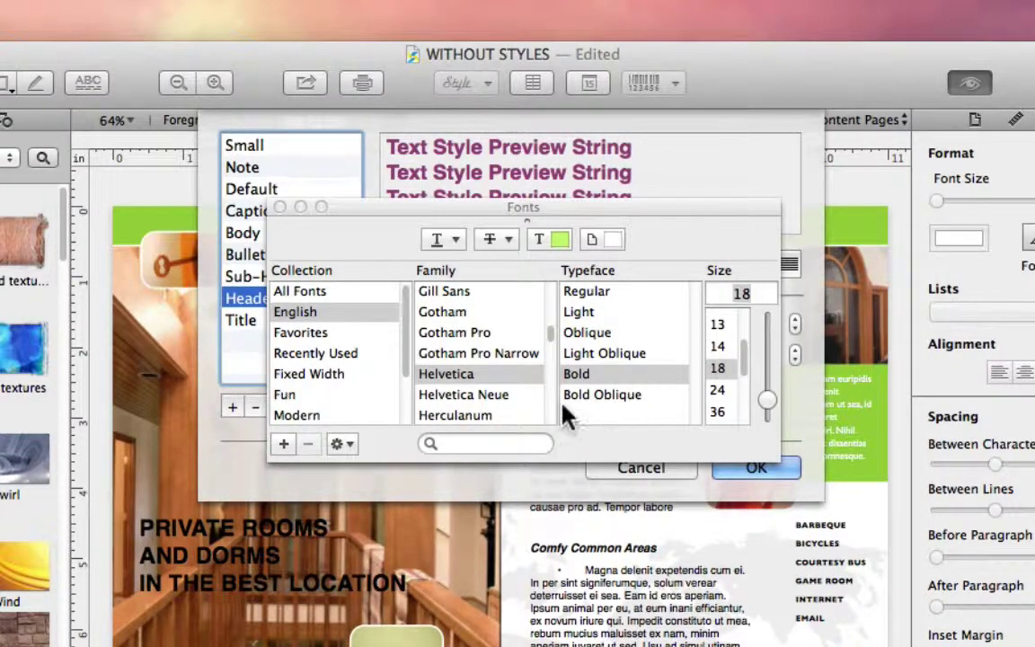
left_click(500, 296)
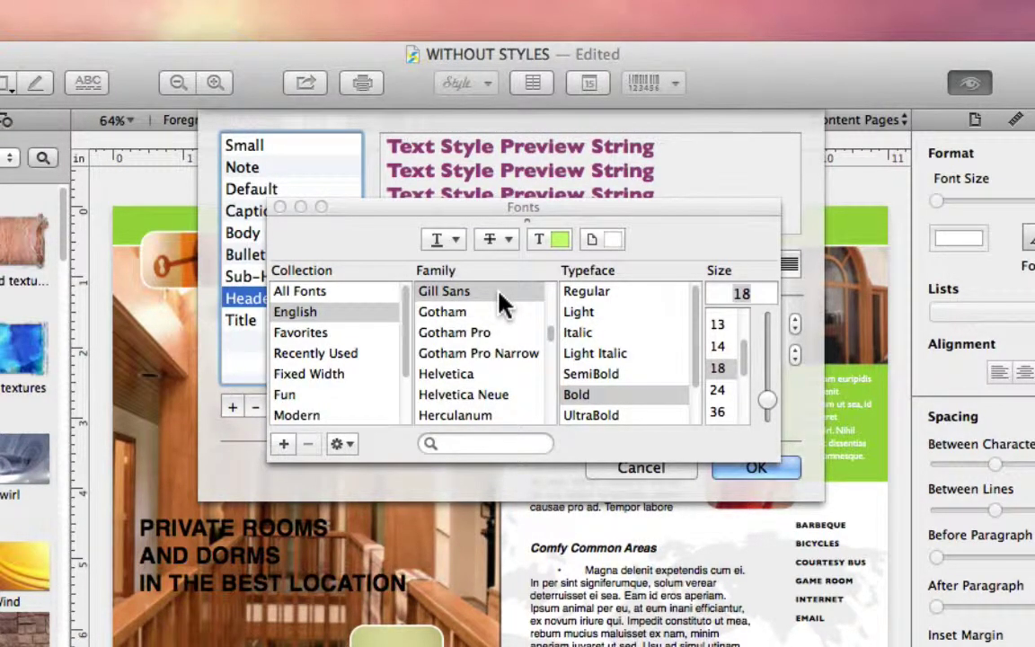
left_click(596, 353)
left_click(596, 376)
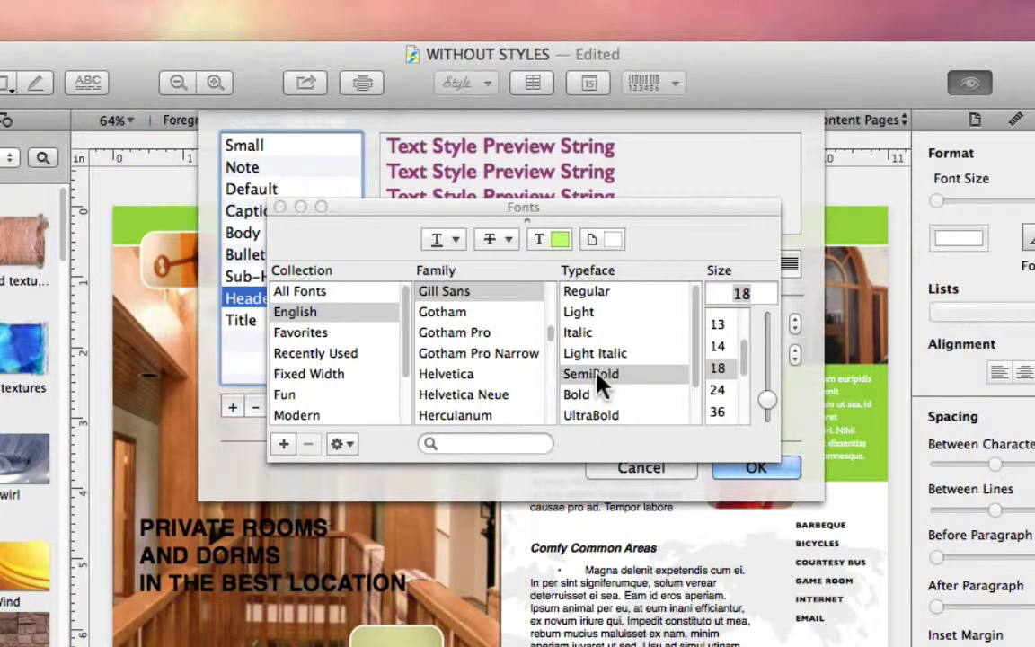
left_click(596, 396)
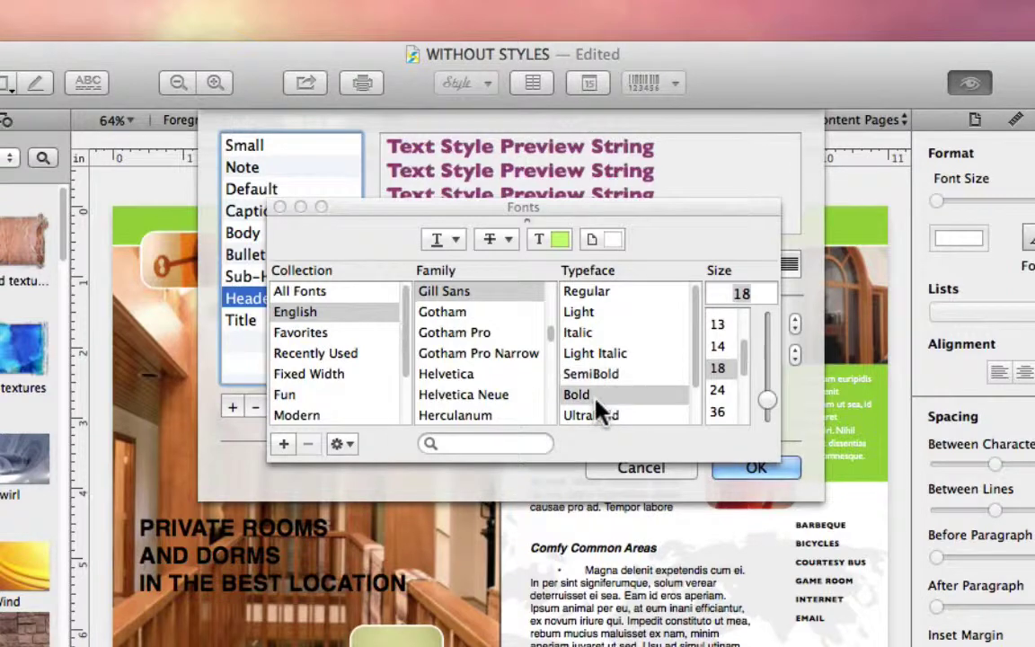
left_click(718, 348)
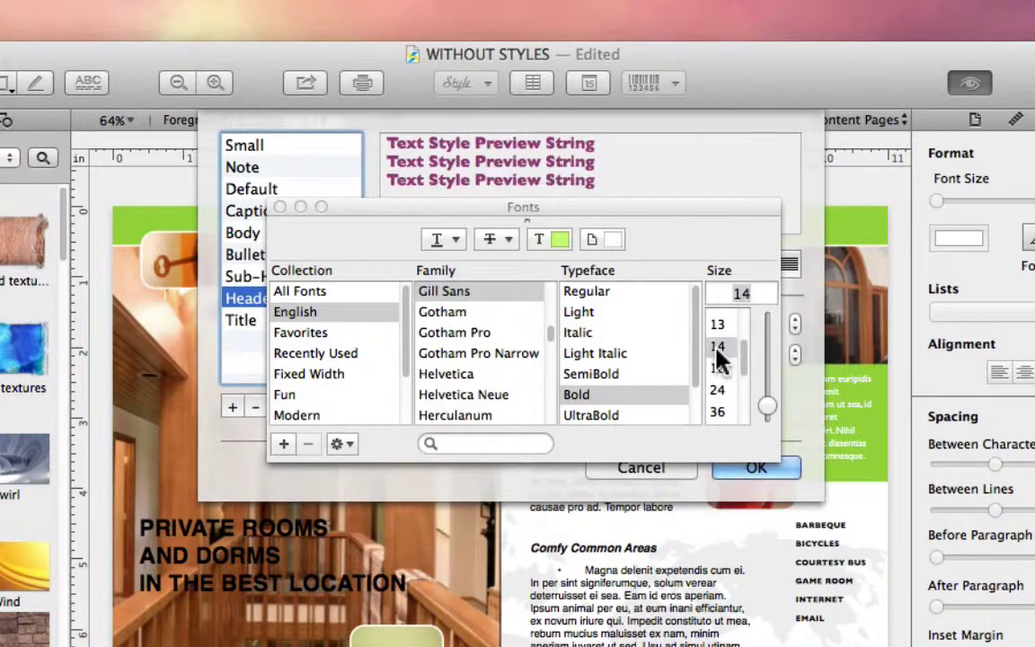
key("super+t")
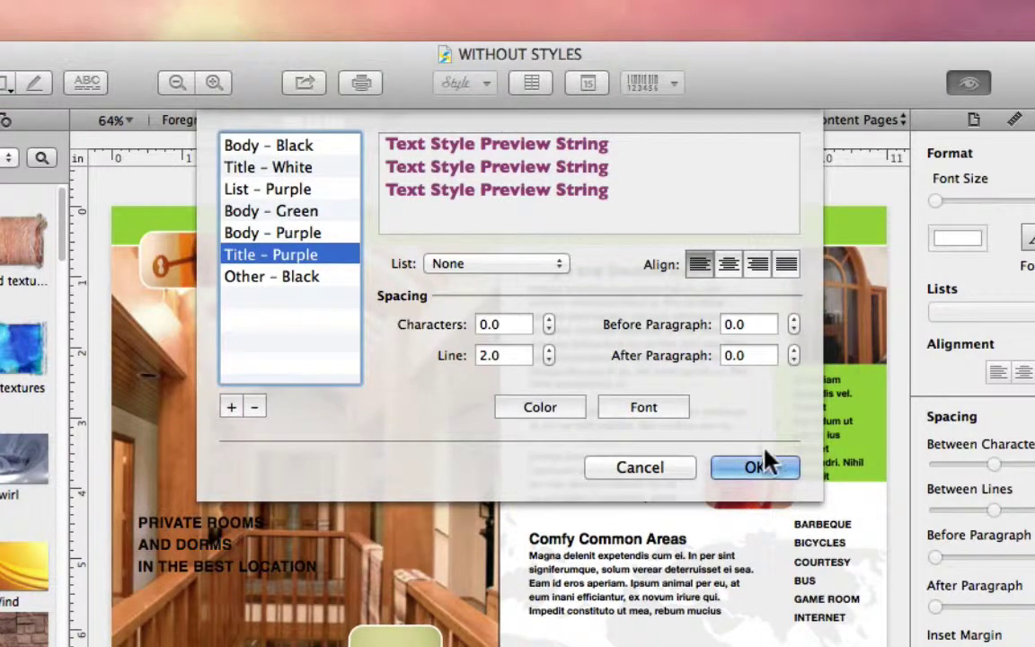
- Accept the custom text styles in the style editor and review the list of available styles
left_click(754, 469)
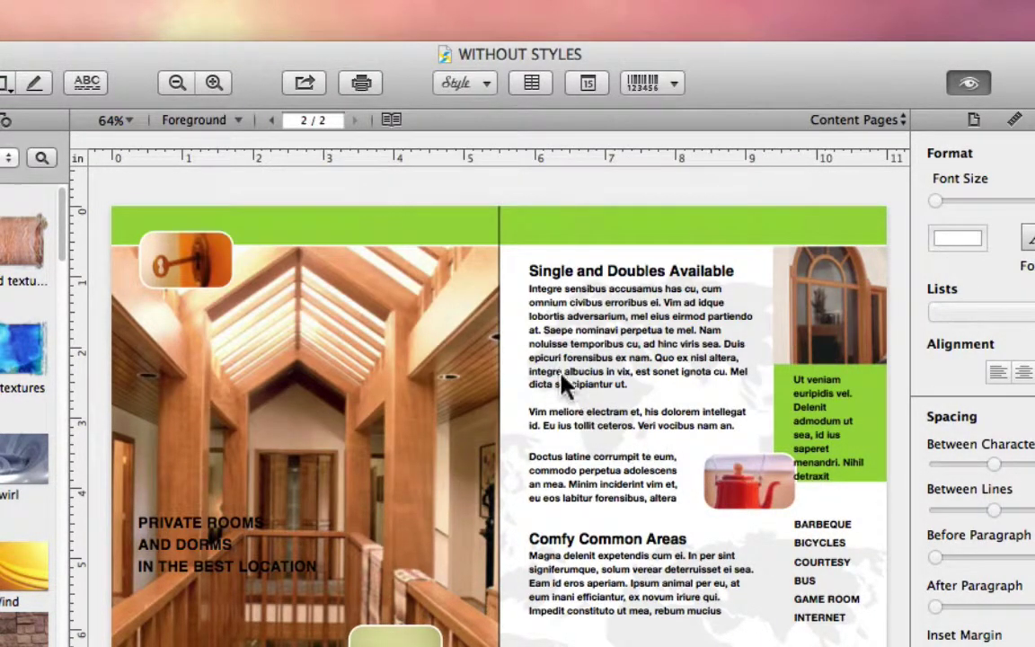
left_click(487, 81)
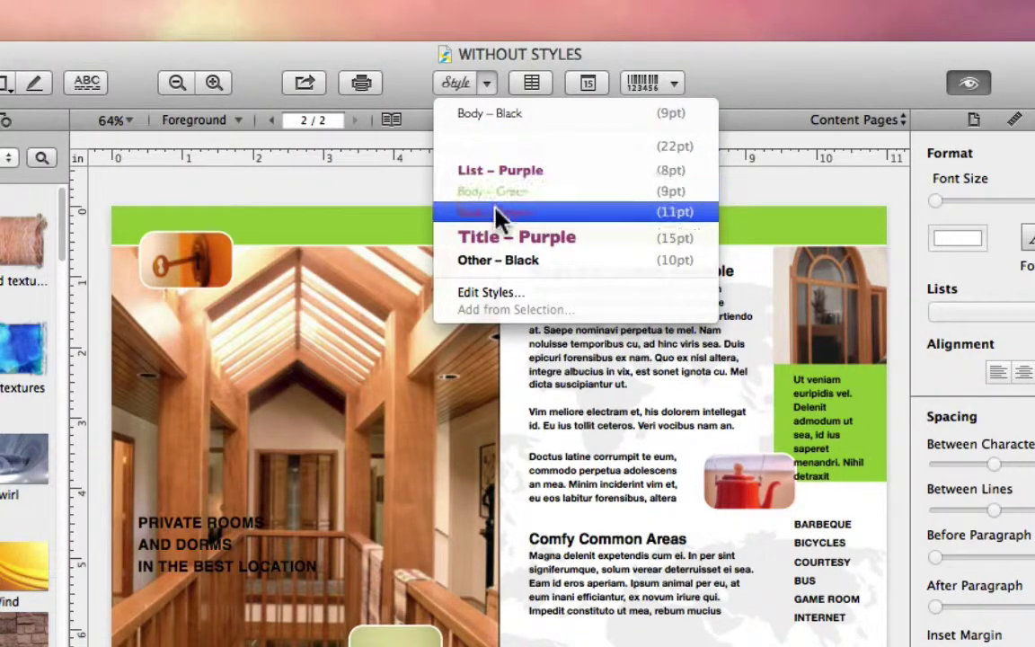
left_click(411, 205)
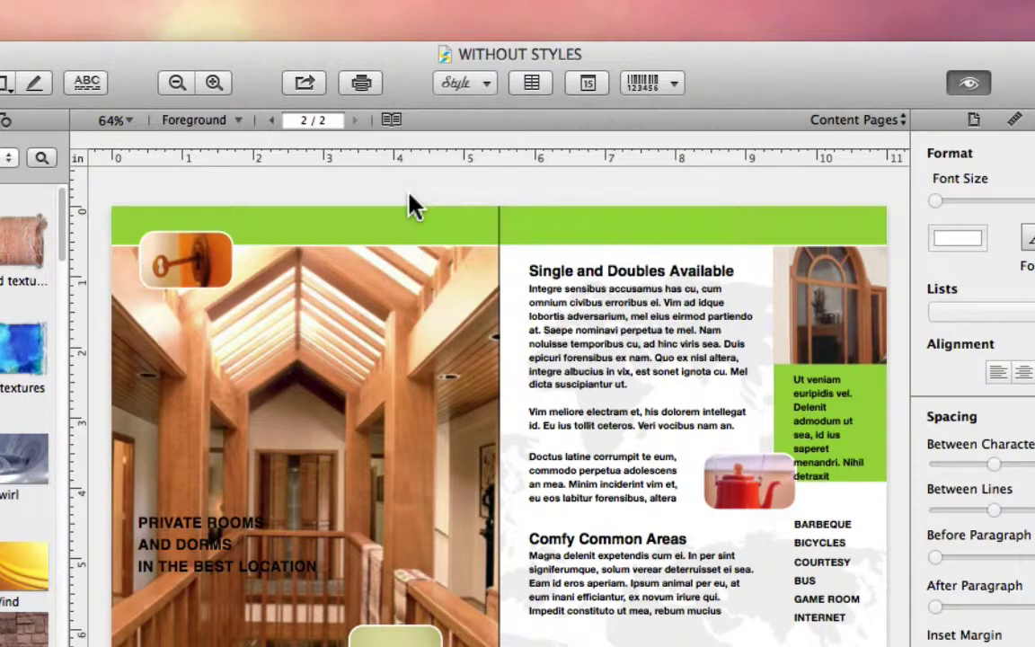
- Apply the Title – Purple style to the Single and Doubles Available heading
left_click(575, 268)
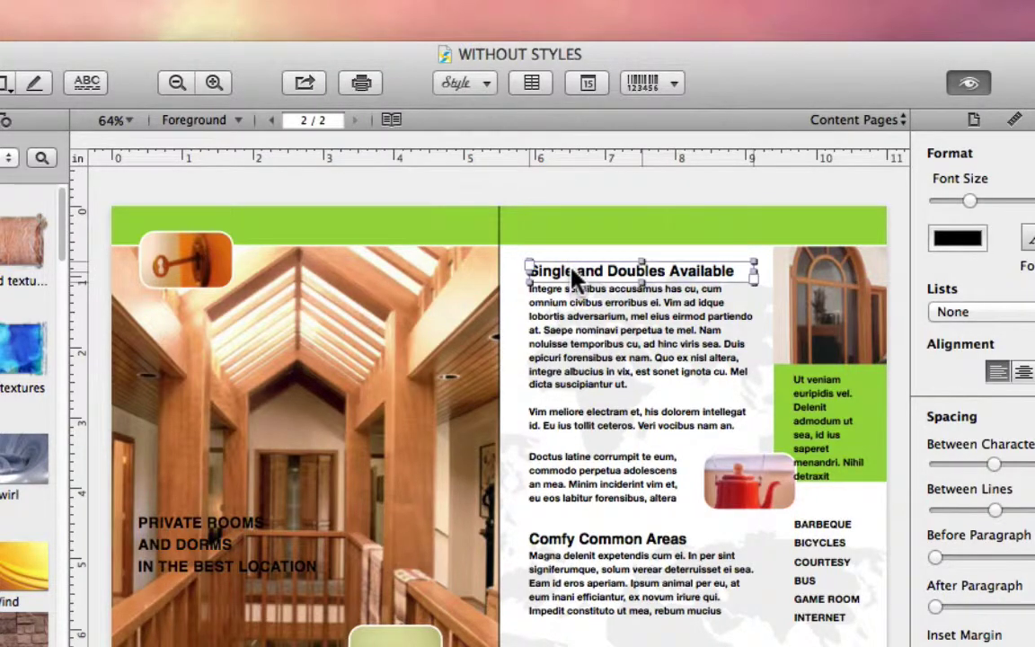
left_click(485, 82)
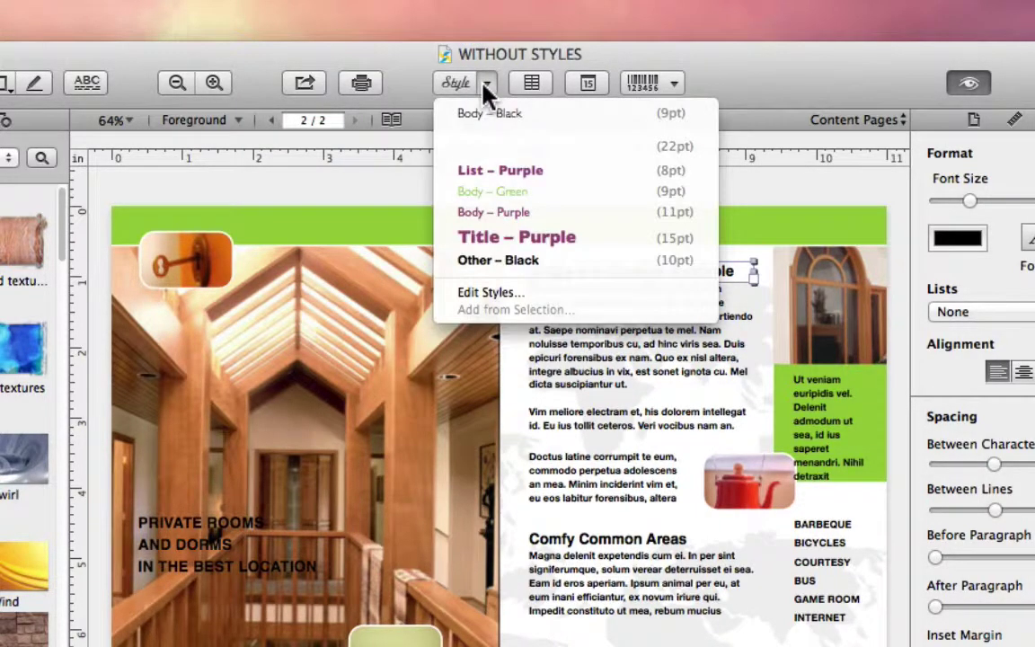
left_click(486, 235)
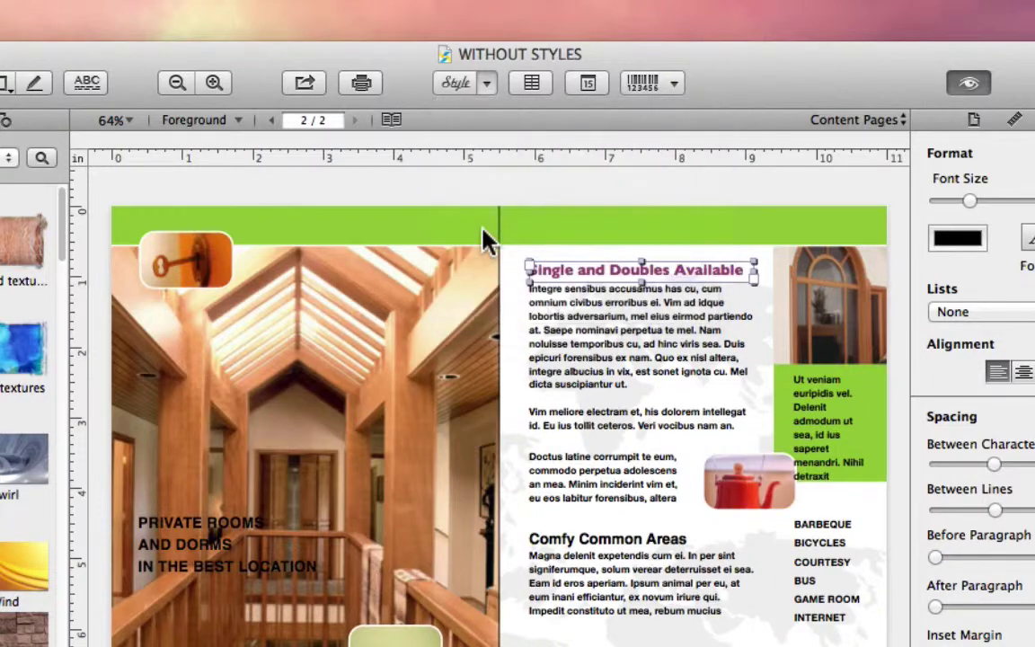
- Apply the Body – Black style to the body text box below the Single and Doubles Available heading
left_click(549, 318)
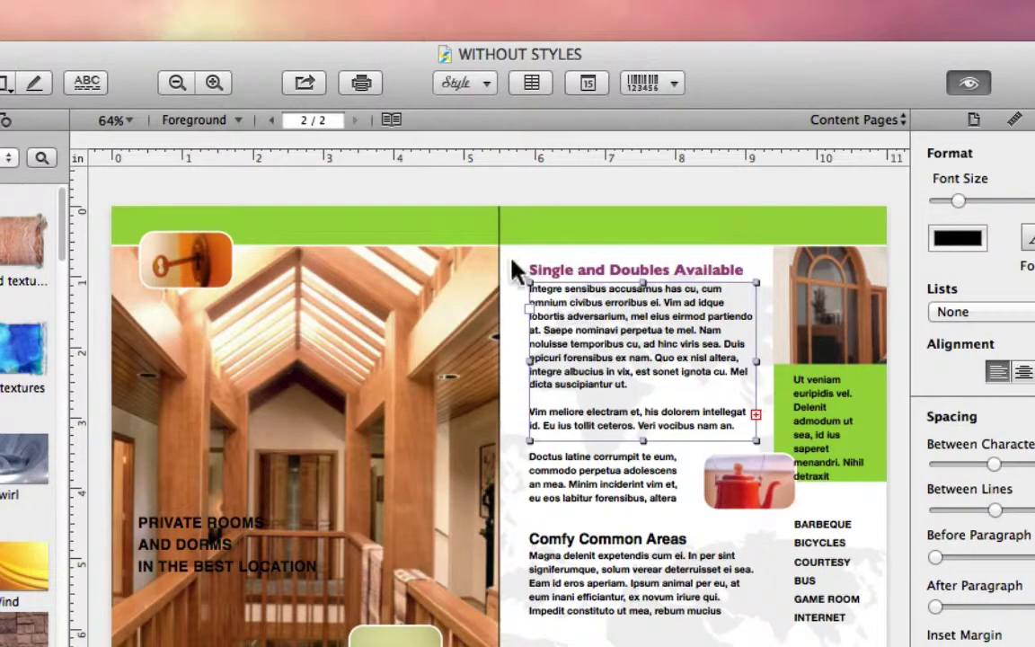
left_click(482, 93)
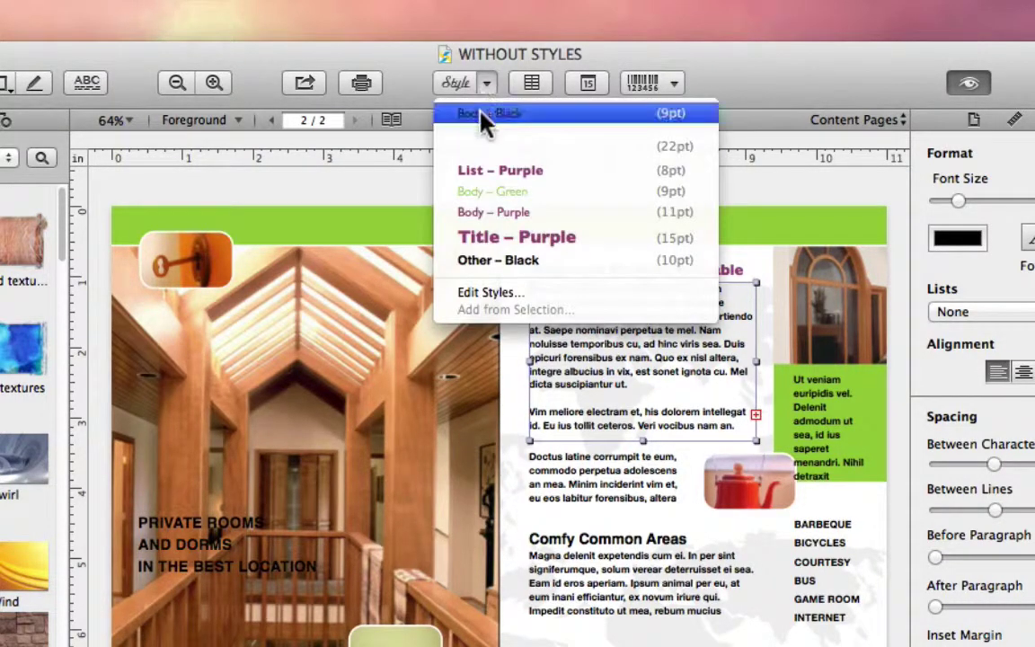
left_click(483, 122)
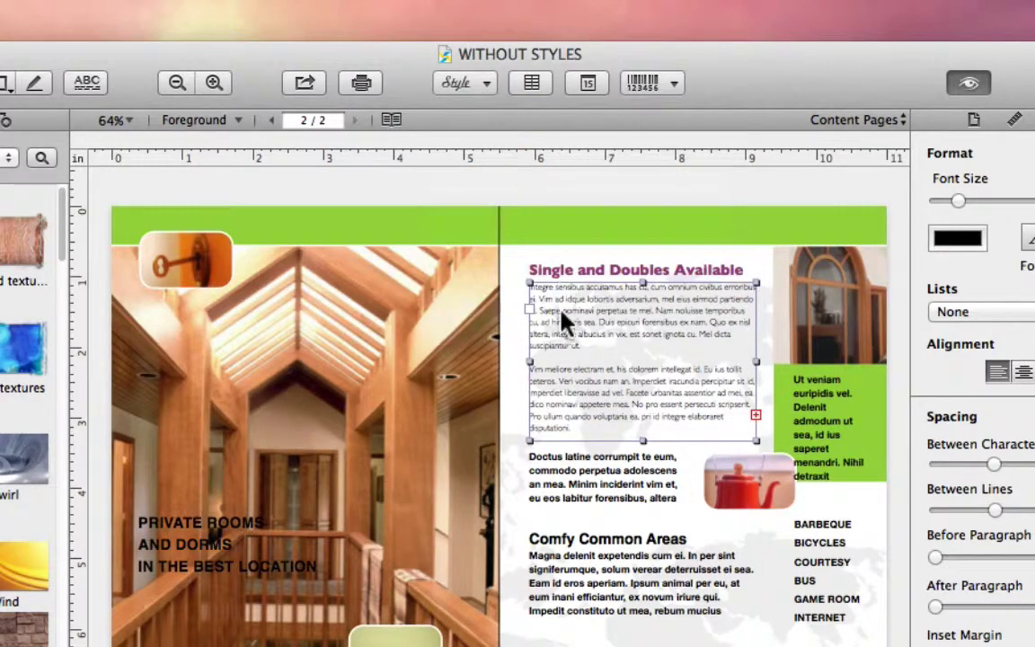
- Apply the Title – Purple style to only the Comfy Common Areas heading within its text box
left_click(569, 561)
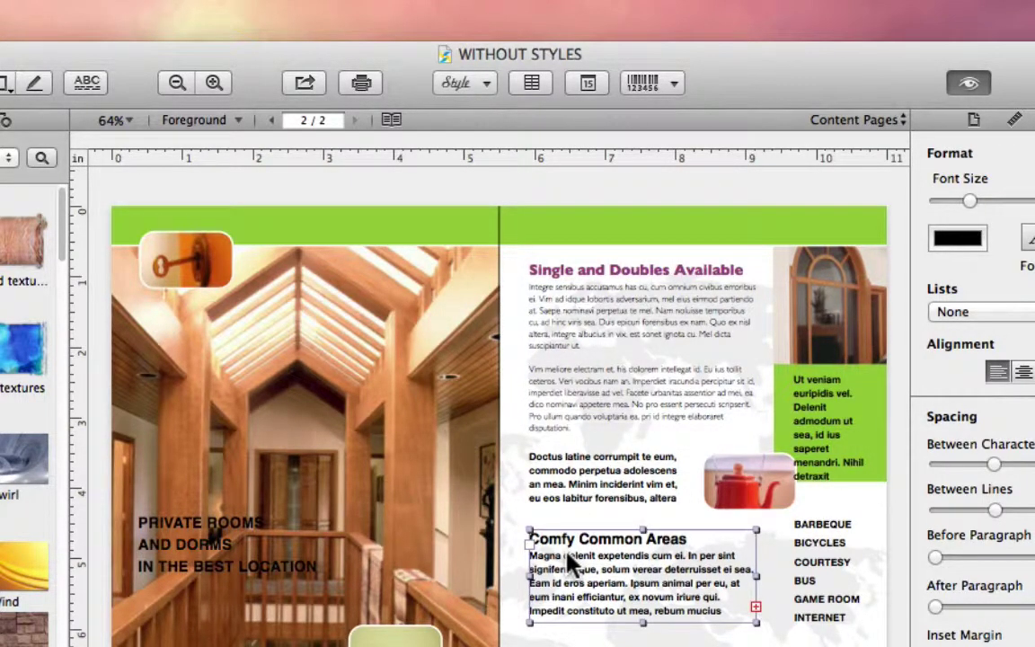
double_click(569, 561)
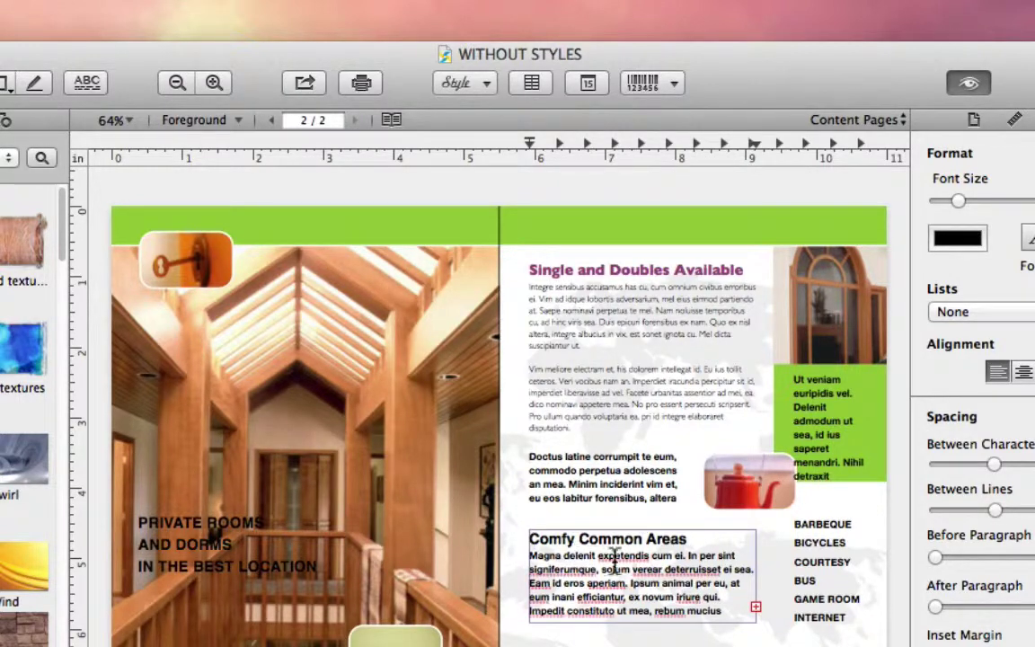
left_click_drag(699, 539, 532, 533)
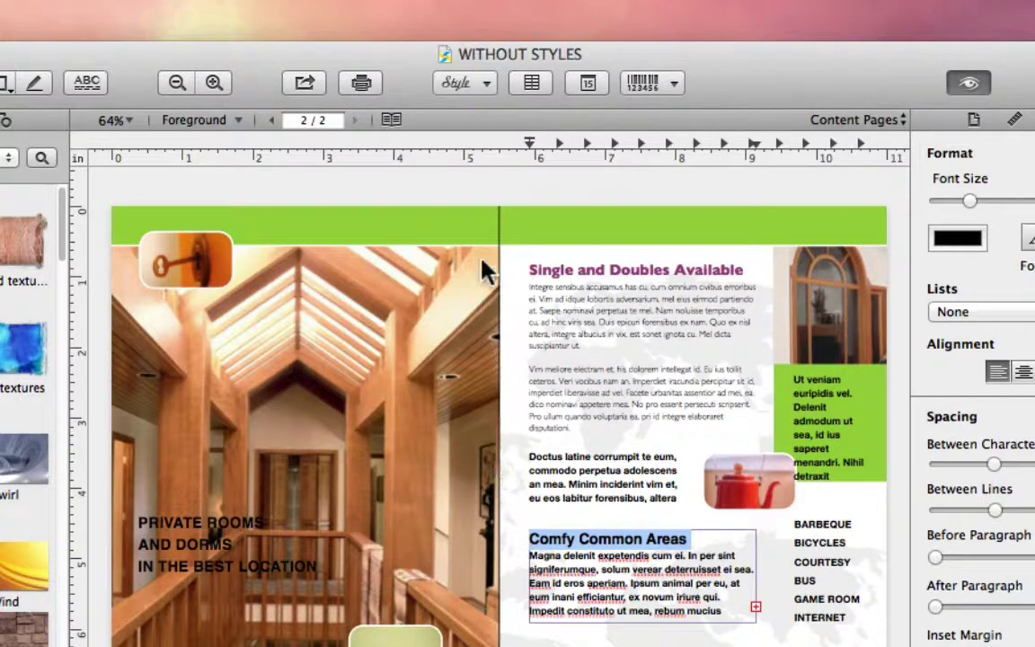
left_click(485, 82)
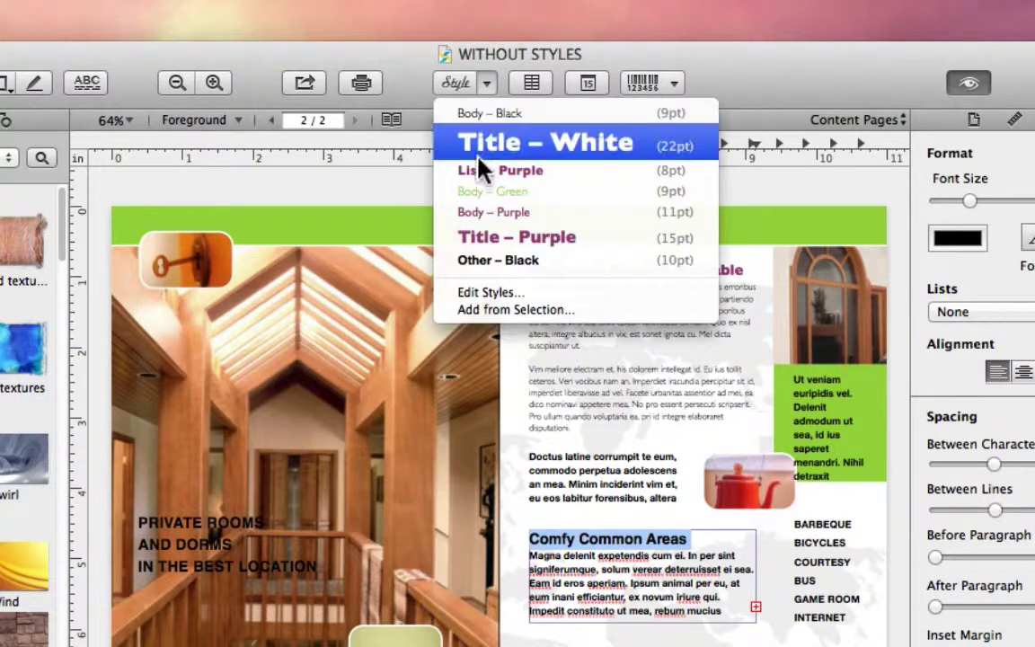
left_click(481, 231)
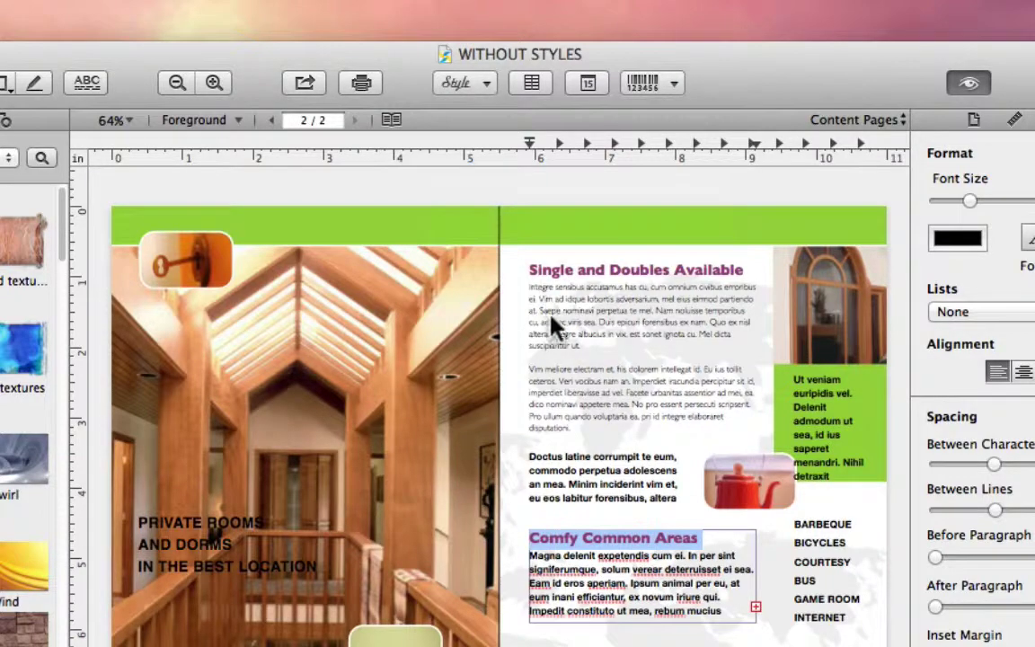
left_click(566, 555)
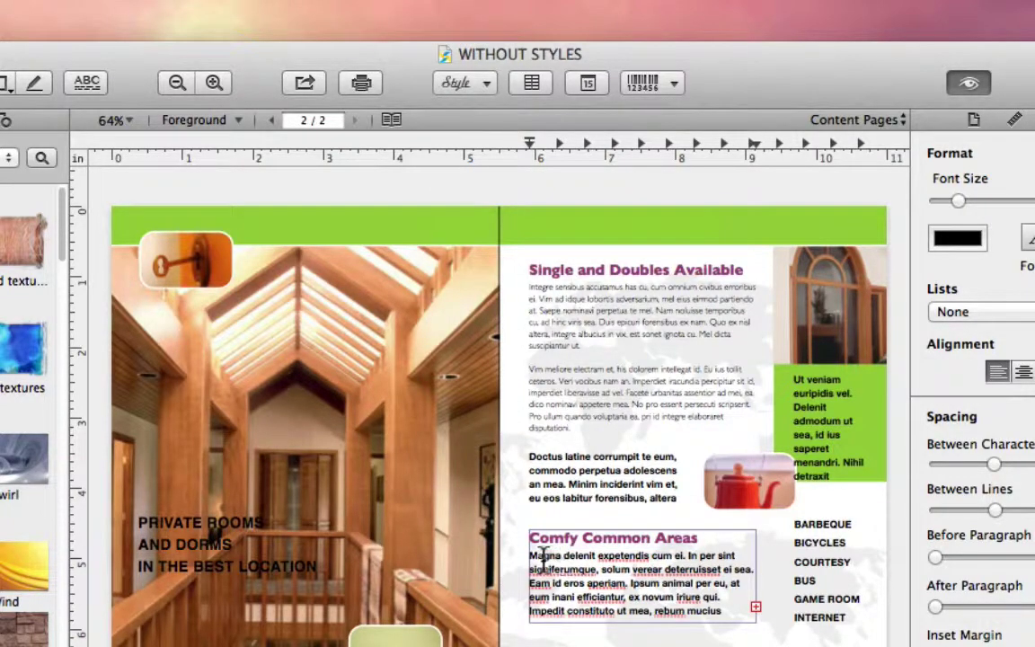